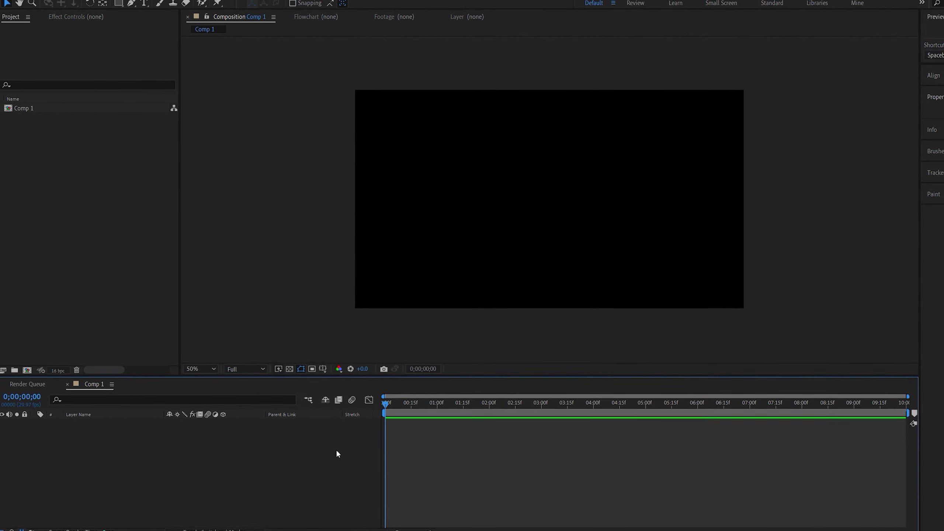
Step: Create a new solid layer named Particles
right_click(289, 450)
mouse_move(326, 348)
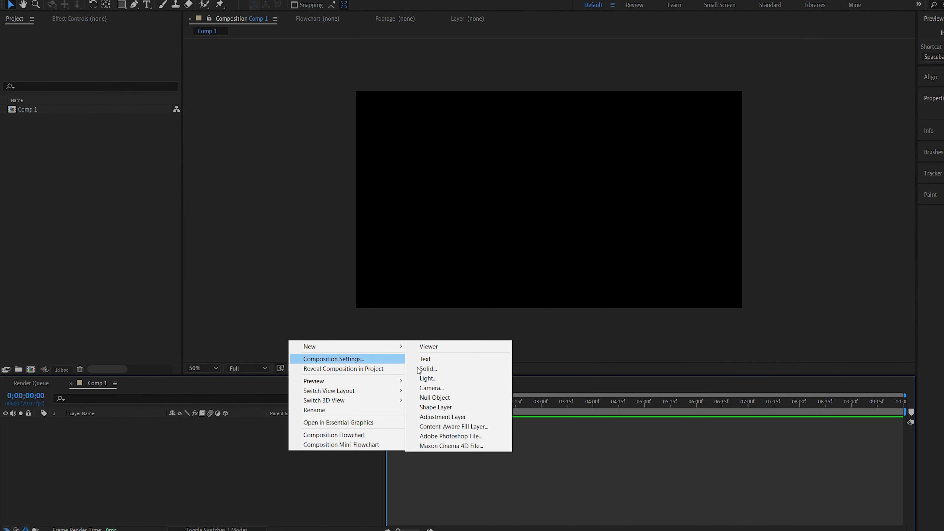
click(418, 368)
text(P)
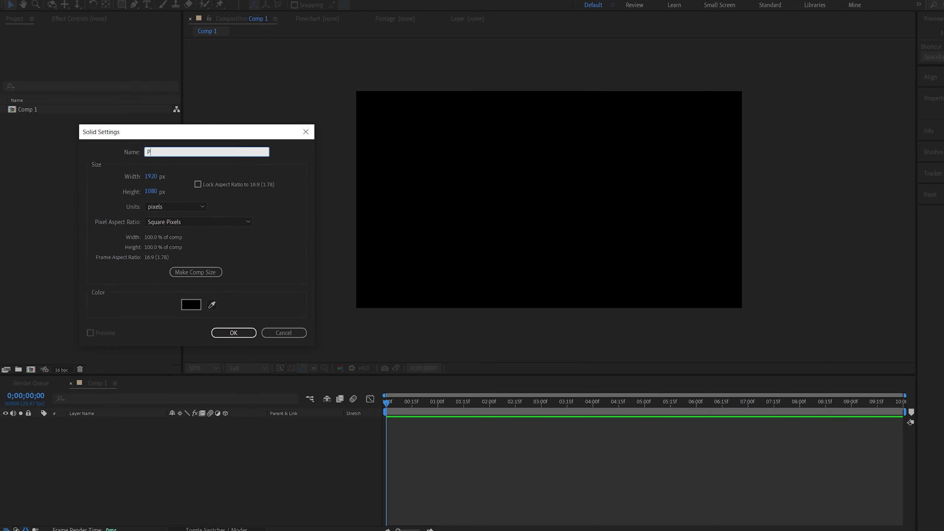
text(articles)
key(Return)
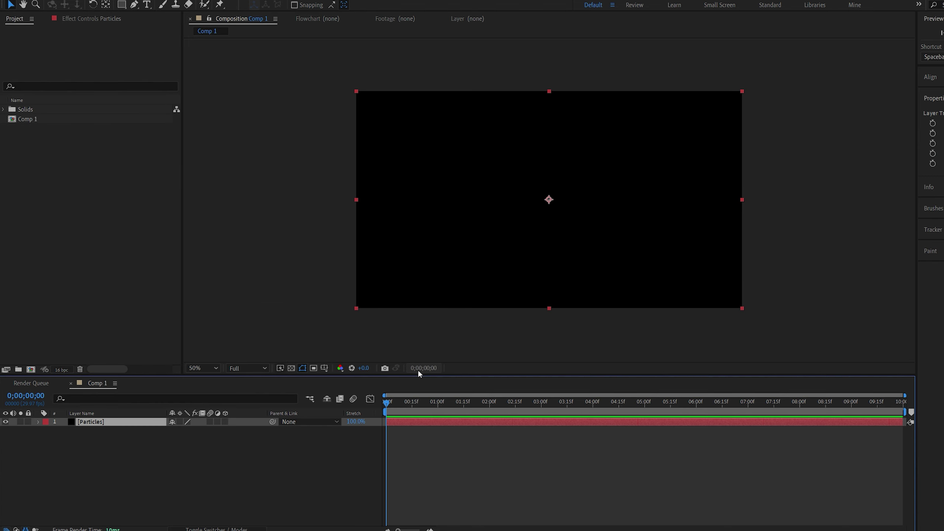
Step: Apply CC Particle World to the Particles layer through the effect search
key(ctrl+space)
text(cc par)
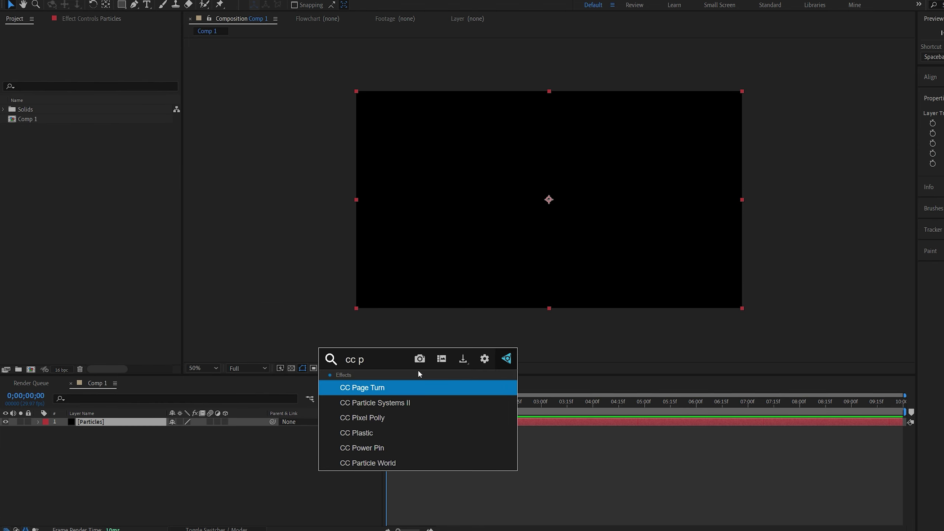
click(377, 399)
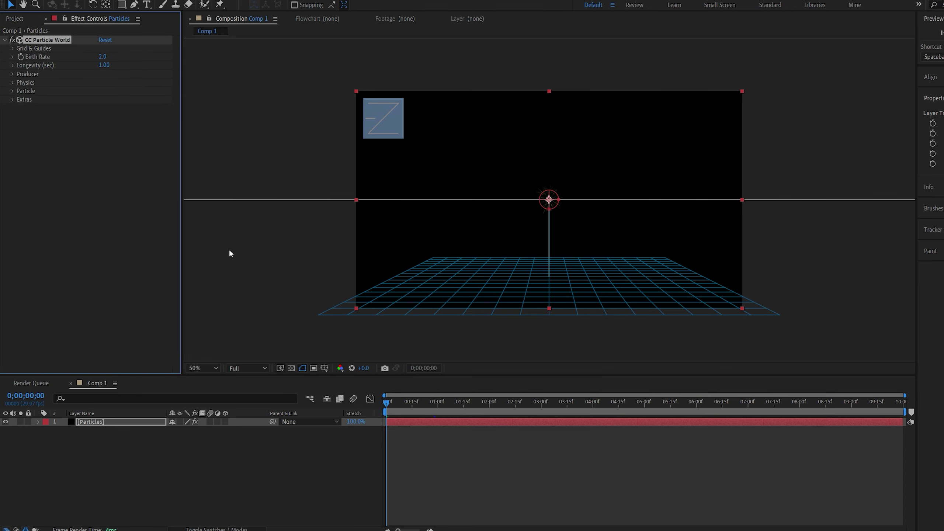
Step: Hide the emitter position, radius, motion path, floor grid, axis box and horizon guides
click(12, 49)
click(109, 56)
click(110, 65)
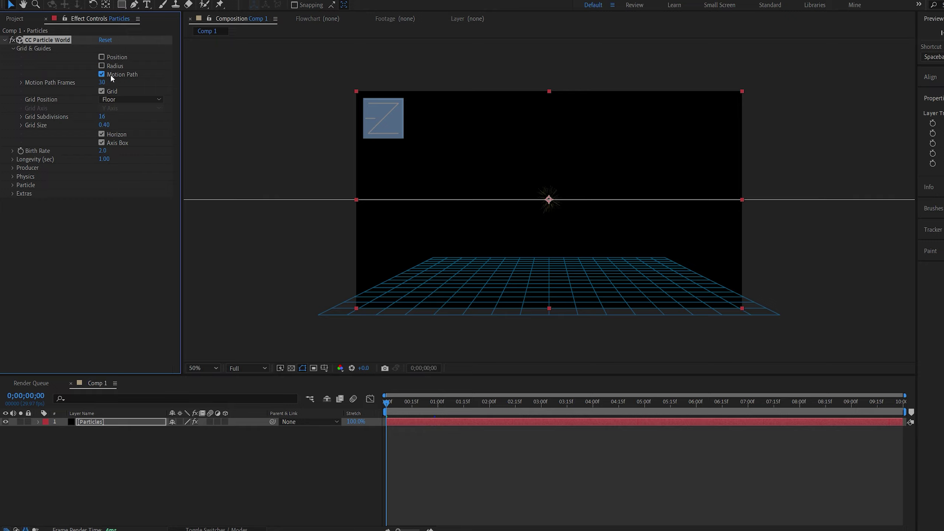
click(111, 75)
click(110, 91)
click(112, 142)
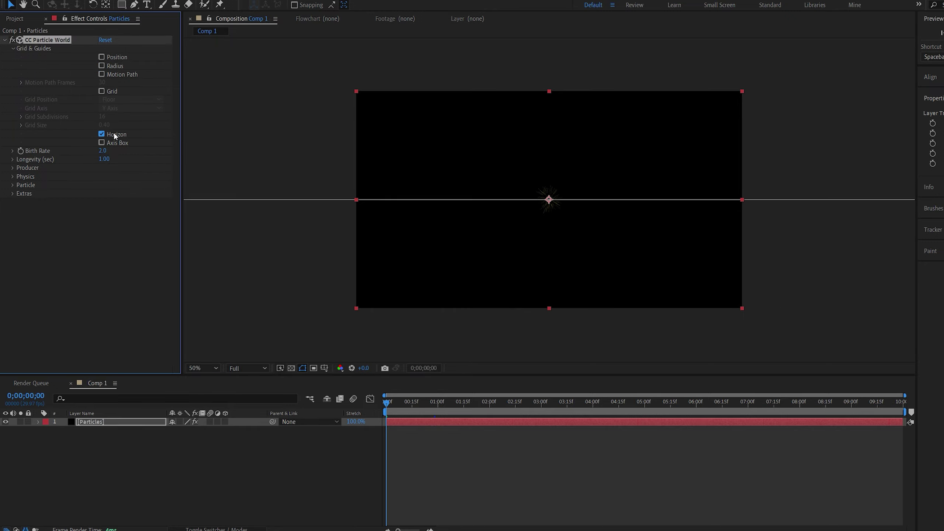
click(114, 134)
click(14, 49)
drag(389, 402, 552, 412)
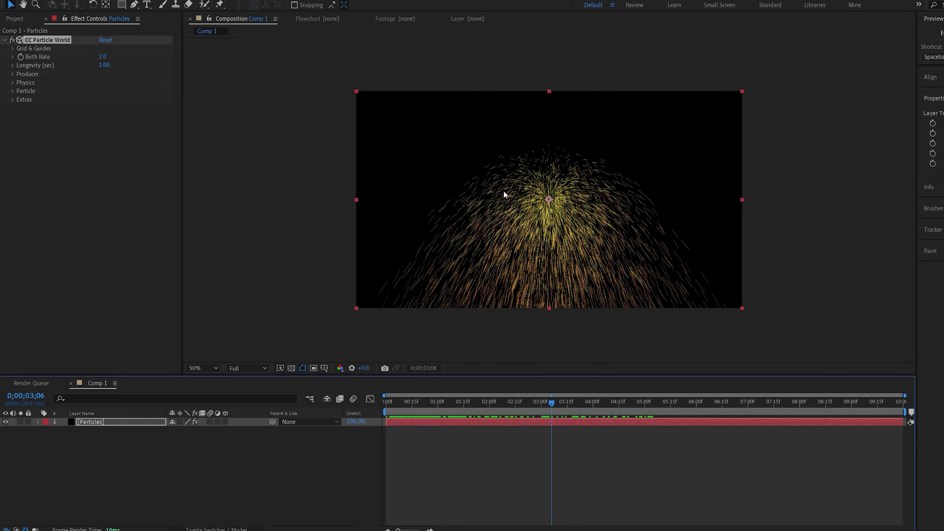
Step: Set Birth Rate to 5.0 and the Producer Position Y to -0.50
click(104, 58)
text(5)
key(Return)
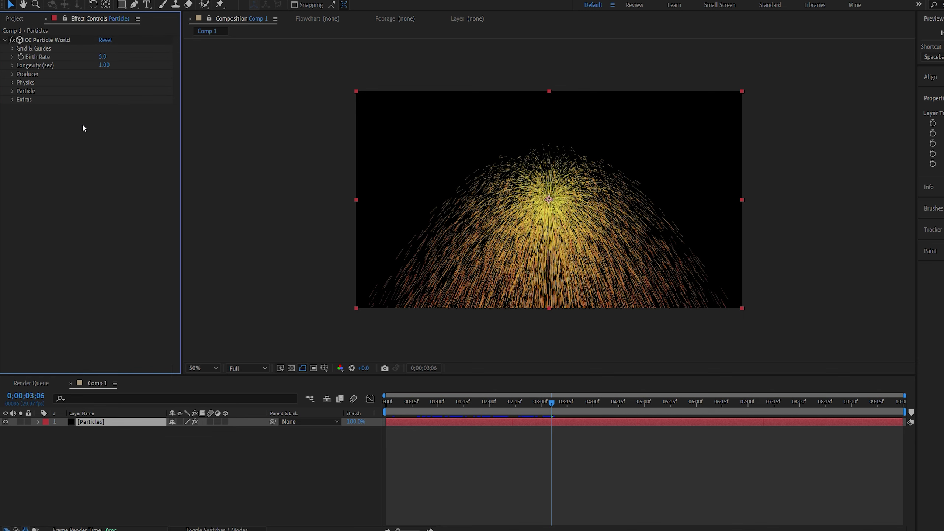
click(13, 75)
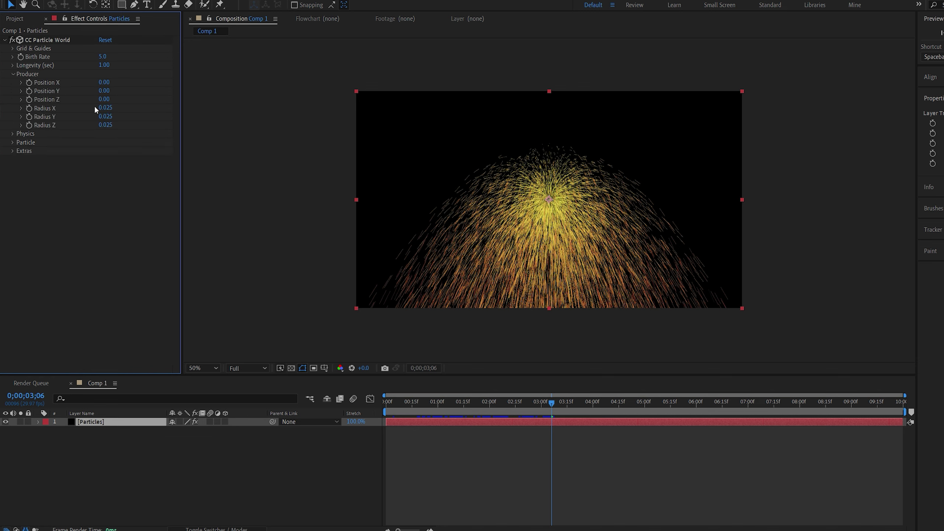
drag(105, 90, 89, 98)
click(105, 90)
text(-0.5)
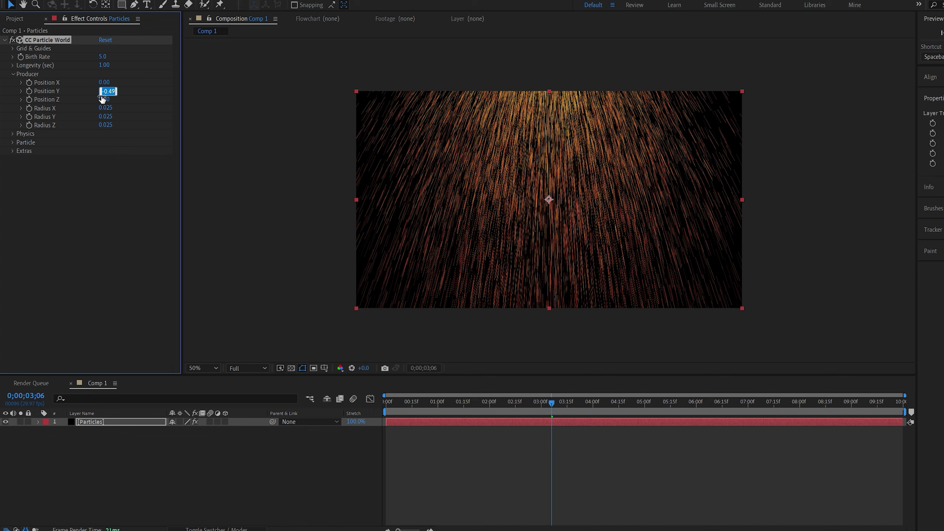
key(Return)
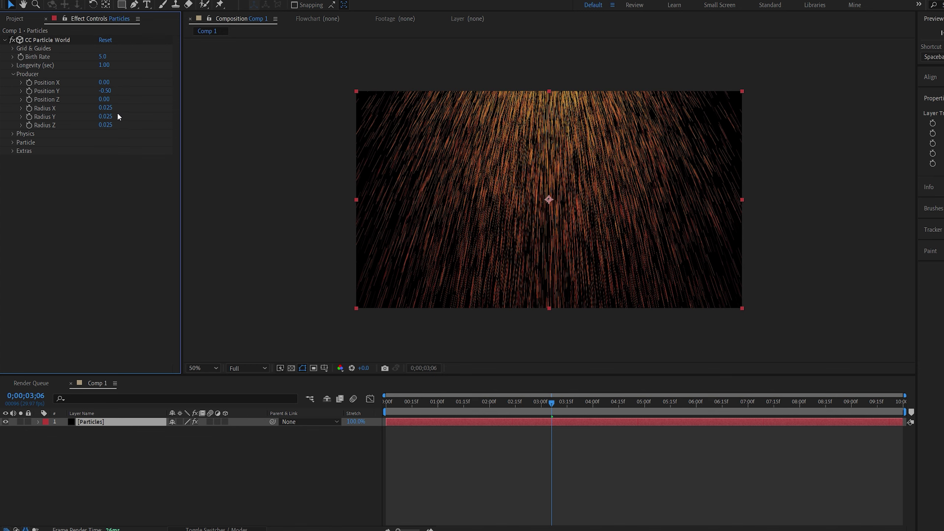
Step: Set the Producer Radius X, Y and Z to 0.500
click(106, 108)
text(0.5)
key(Tab)
text(0.5)
key(Tab)
text(0.5)
key(Return)
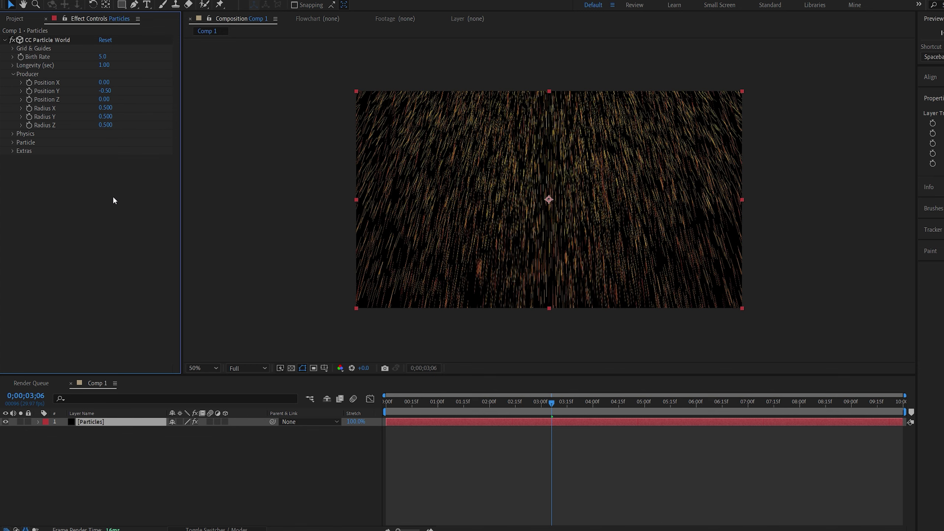
click(13, 74)
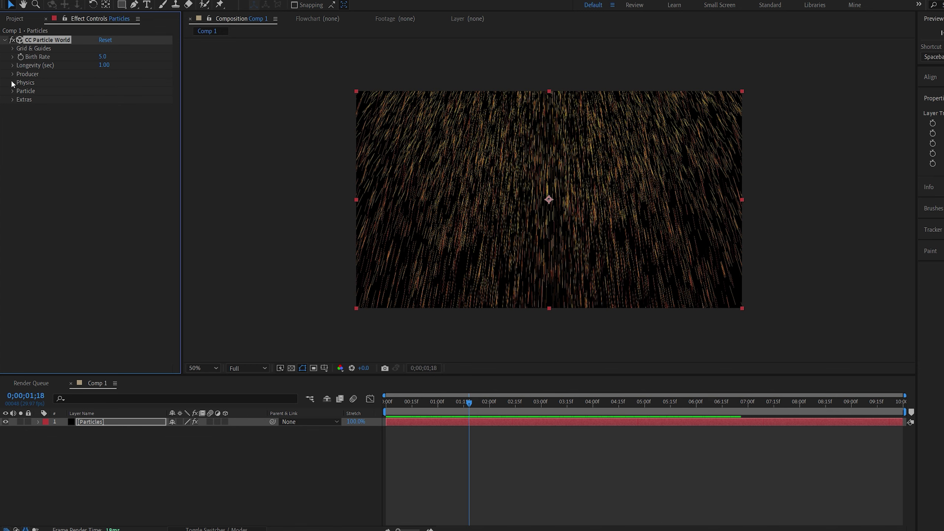
Step: In CC Particle World Physics, set Velocity to 0 and Gravity to 1.000
click(13, 82)
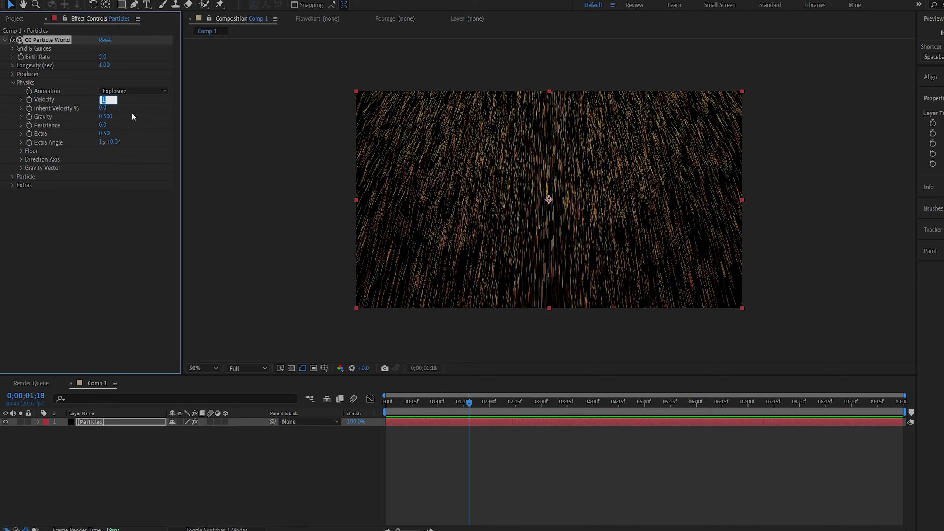
text(0)
key(Return)
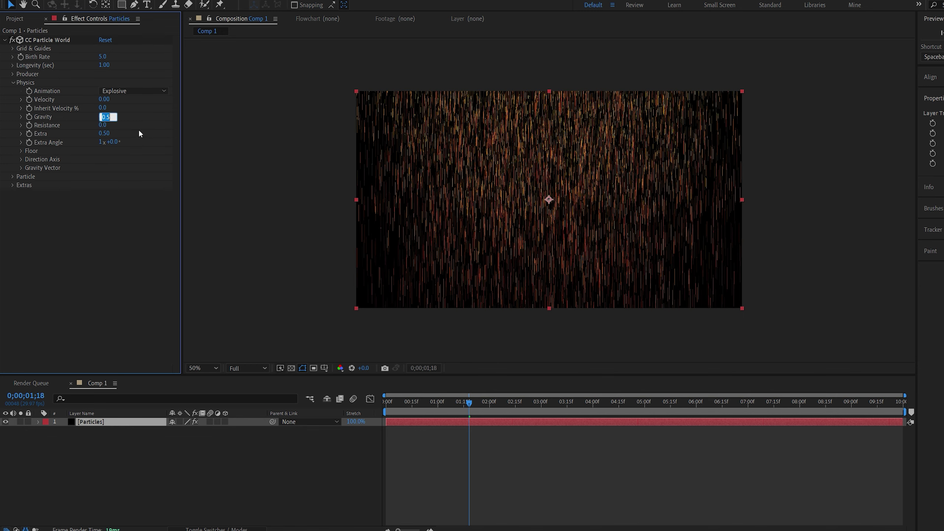
text(1)
key(Return)
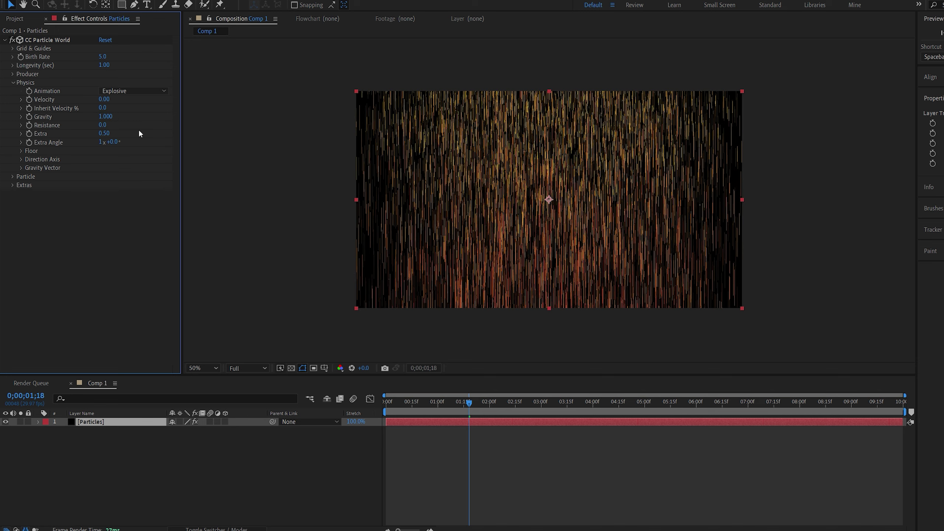
click(13, 84)
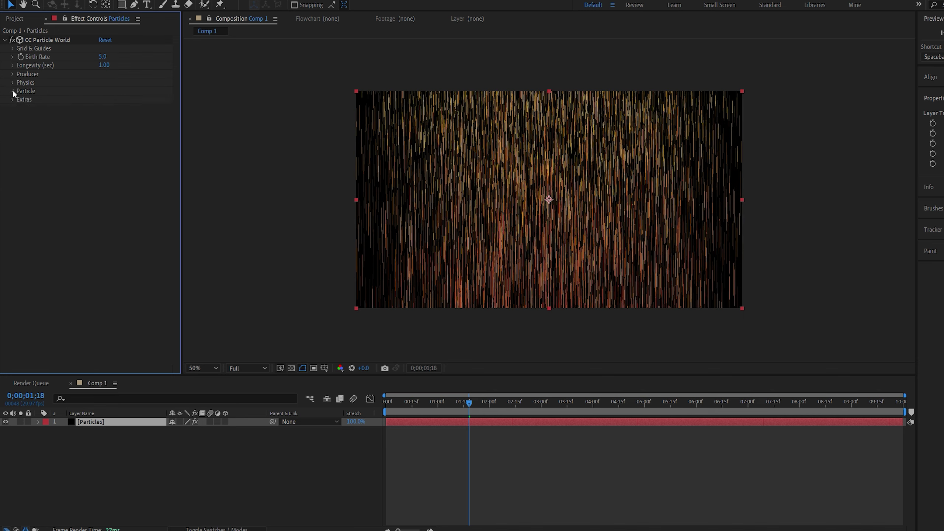
Step: Change the particle type to Faded Sphere
click(13, 92)
click(137, 99)
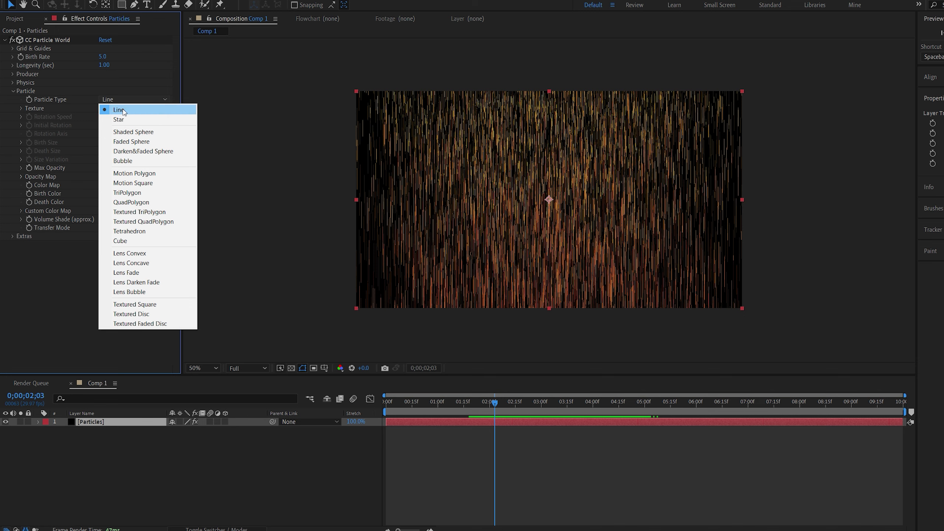
click(159, 142)
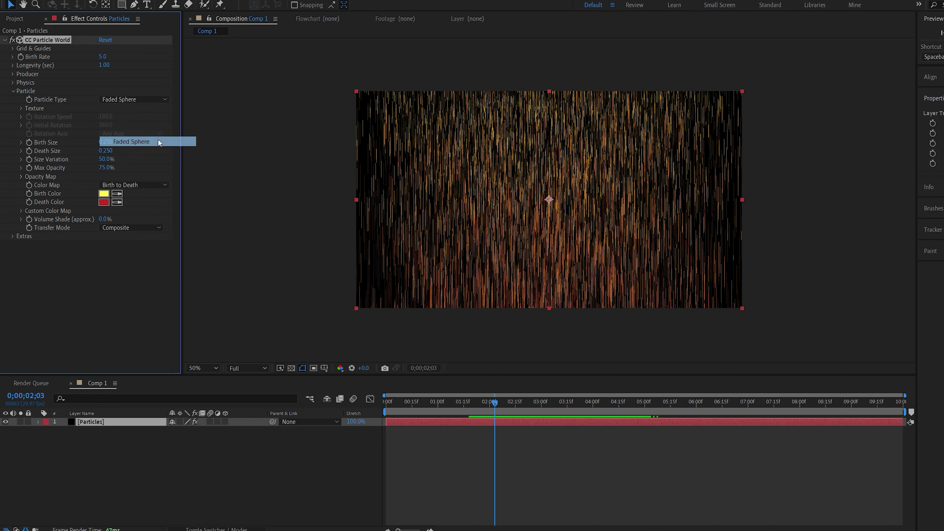
click(442, 401)
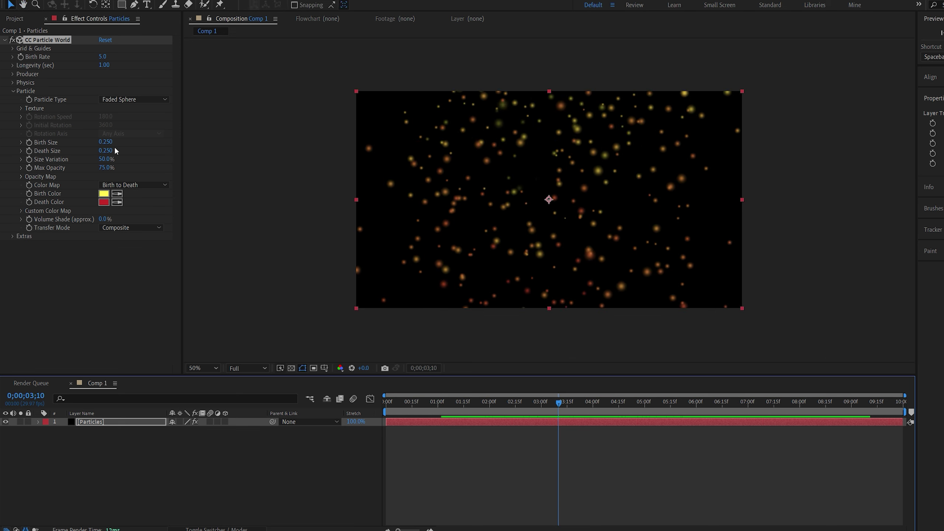
Step: Set Birth and Death Size to 0.050, with Size Variation and Max Opacity at 80%
click(106, 141)
text(0.0)
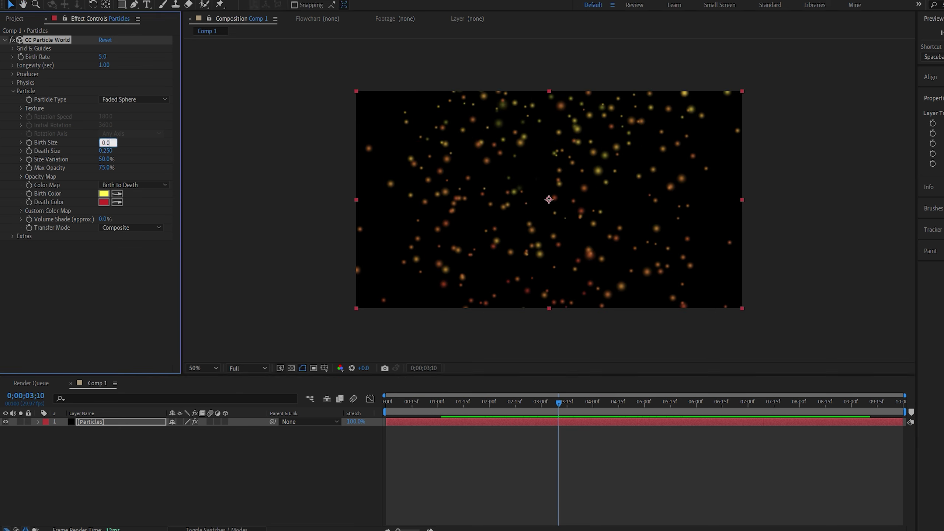
text(5)
key(Return)
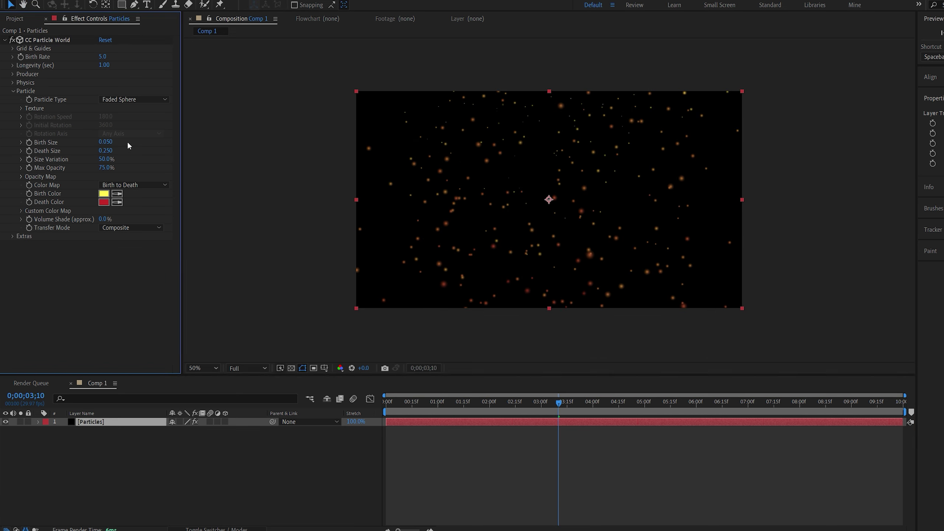
click(106, 150)
text(0.05)
key(Return)
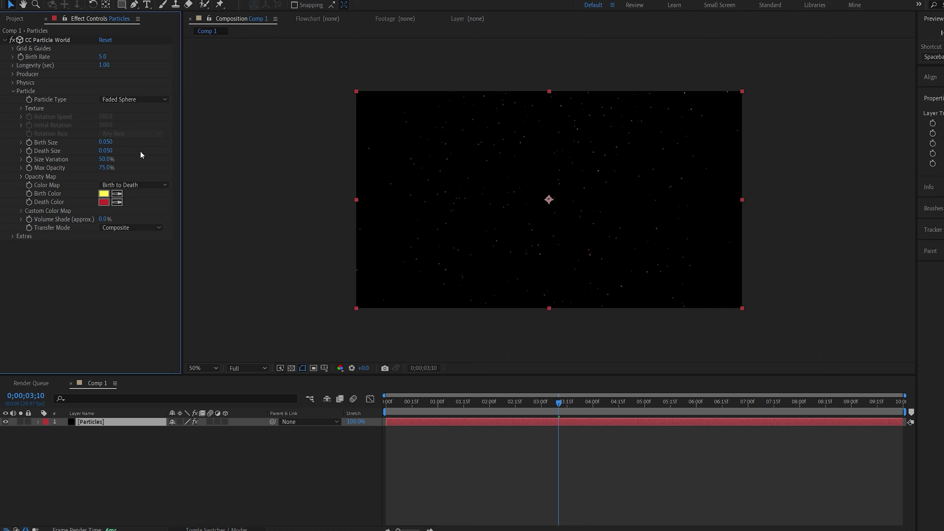
click(107, 159)
text(80)
key(Return)
key(slash)
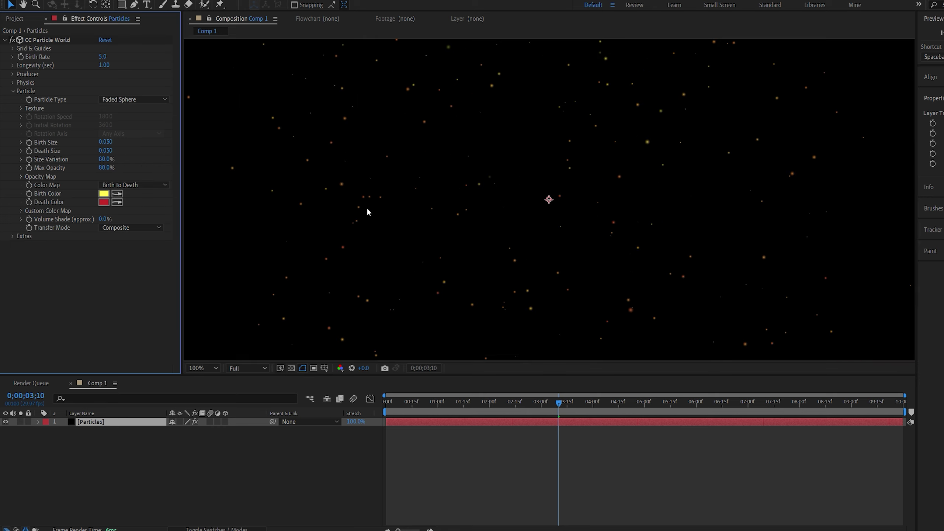
Step: Set the particle Birth Color to purple C950FF
click(104, 194)
drag(202, 265, 202, 189)
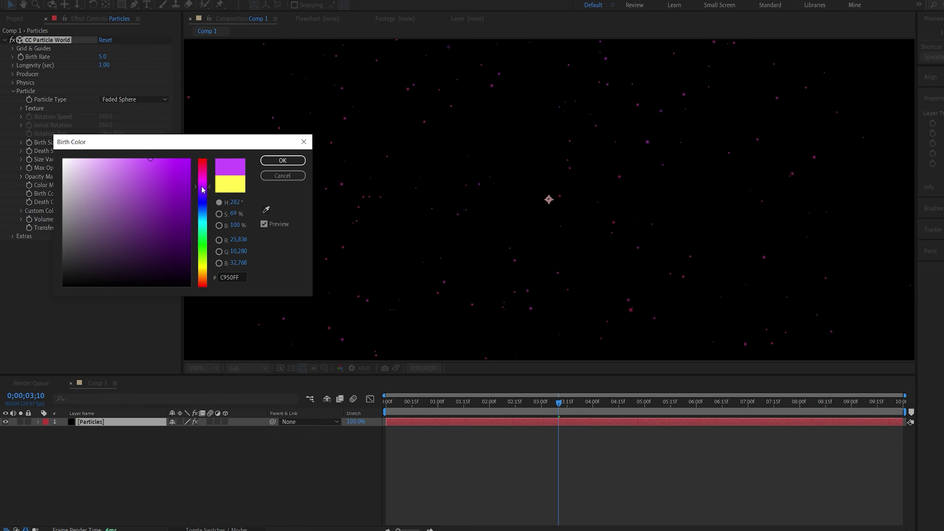
click(282, 160)
Step: Set the particle Death Color to blue 3271EB
click(103, 202)
drag(204, 219, 203, 209)
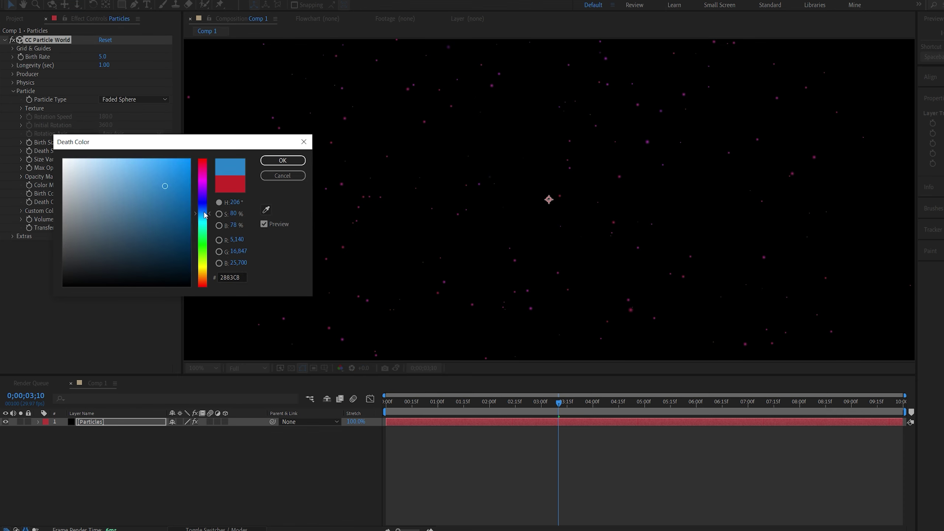
drag(150, 183, 163, 168)
click(282, 160)
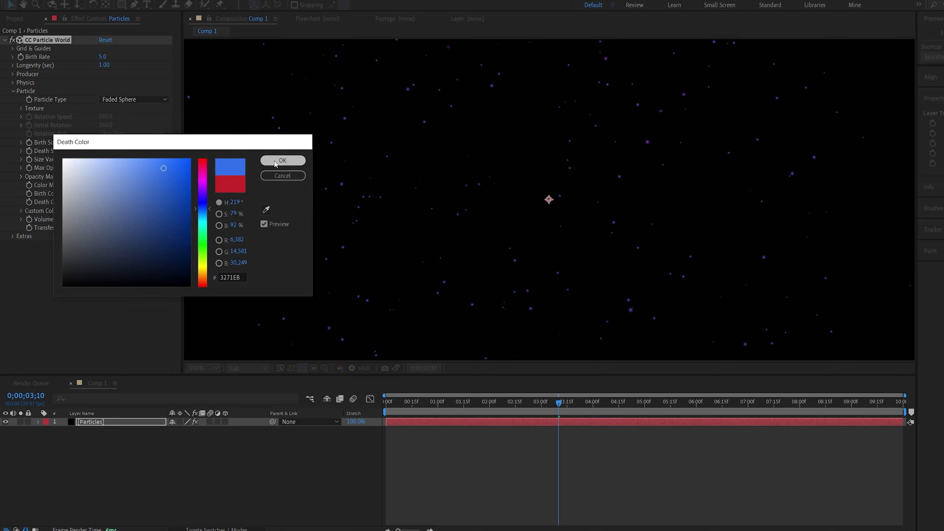
scroll(448, 208, down, 2)
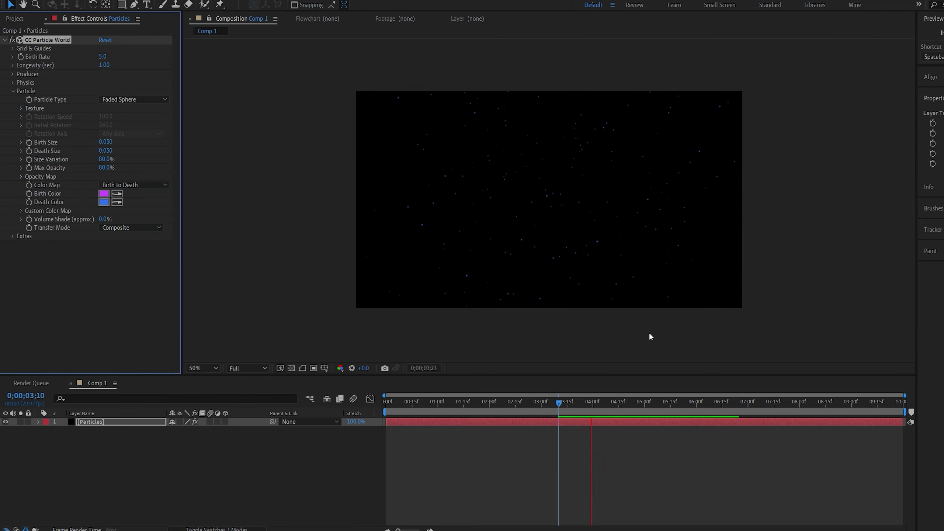
click(600, 399)
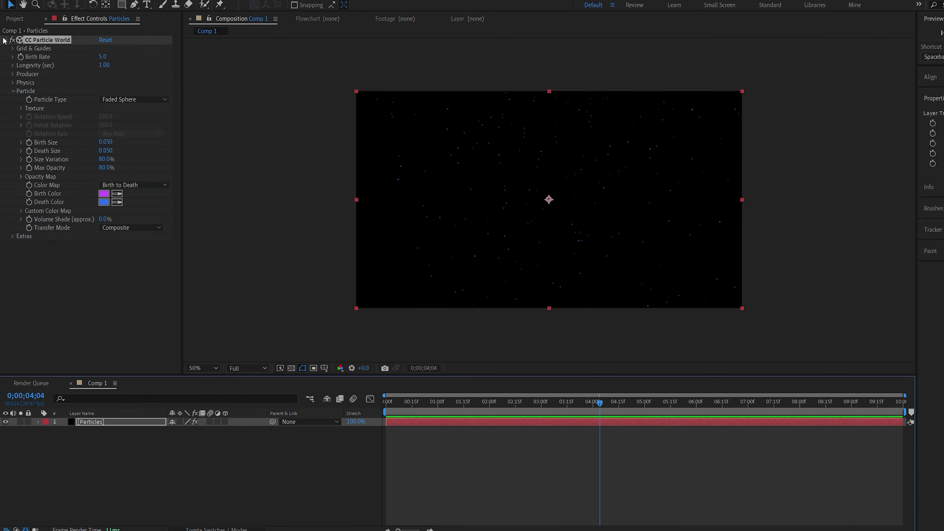
Step: Add an Echo effect with Echo Time -0.020 and 5 echoes
click(4, 40)
key(ctrl+space)
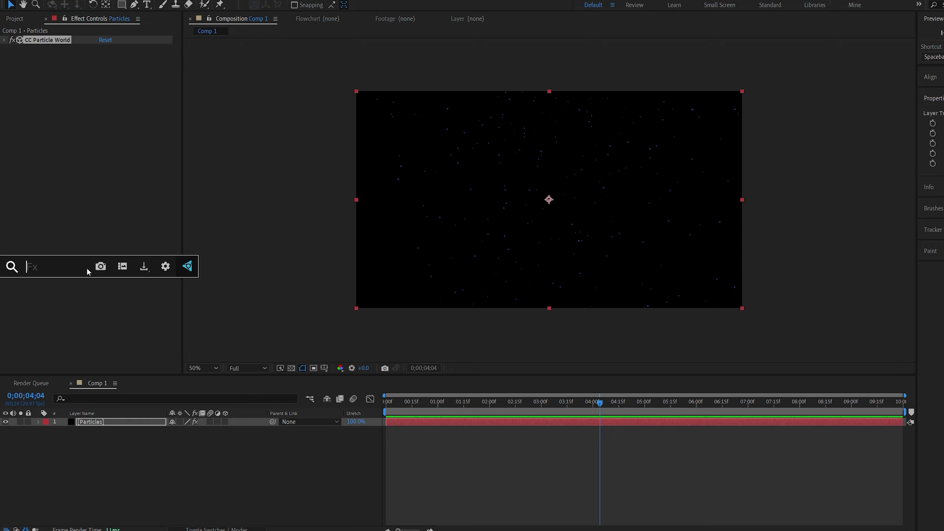
text(echo)
key(Return)
click(107, 57)
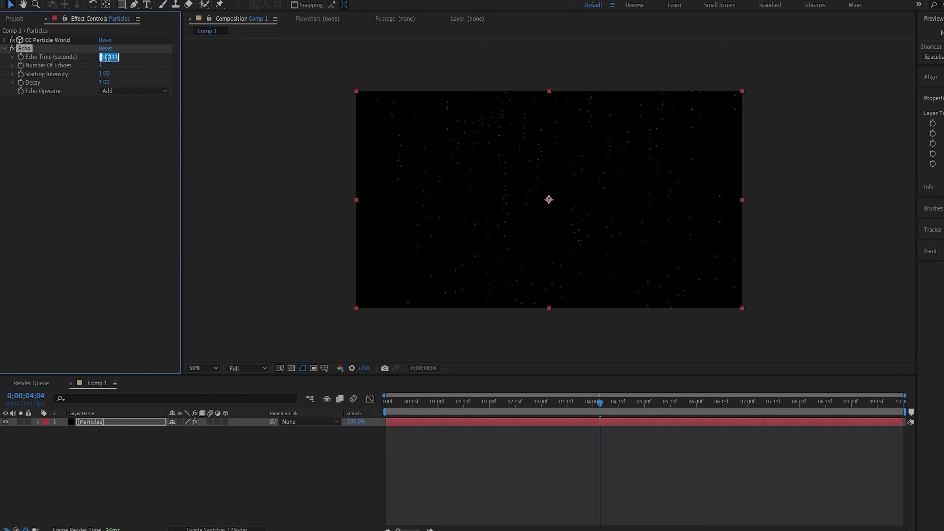
text(-0.02)
click(87, 169)
click(102, 65)
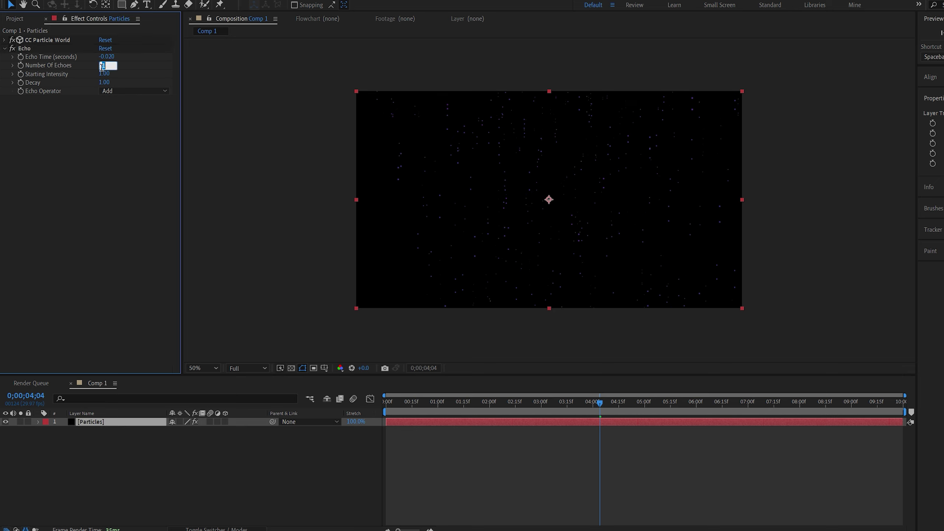
text(5)
key(Return)
Step: Enable motion blur on the Particles layer and the composition
mouse_move(583, 404)
mouse_down()
mouse_move(545, 404)
mouse_move(577, 400)
mouse_up()
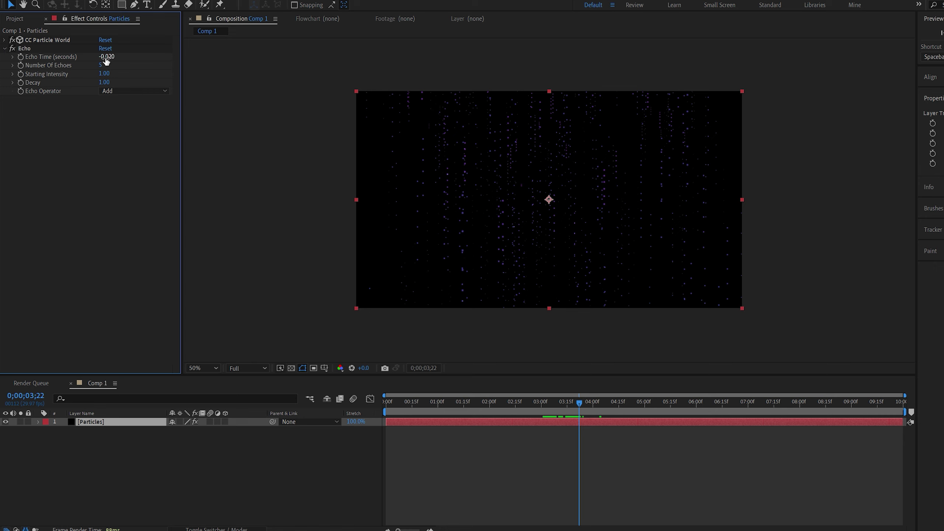
click(211, 424)
click(476, 401)
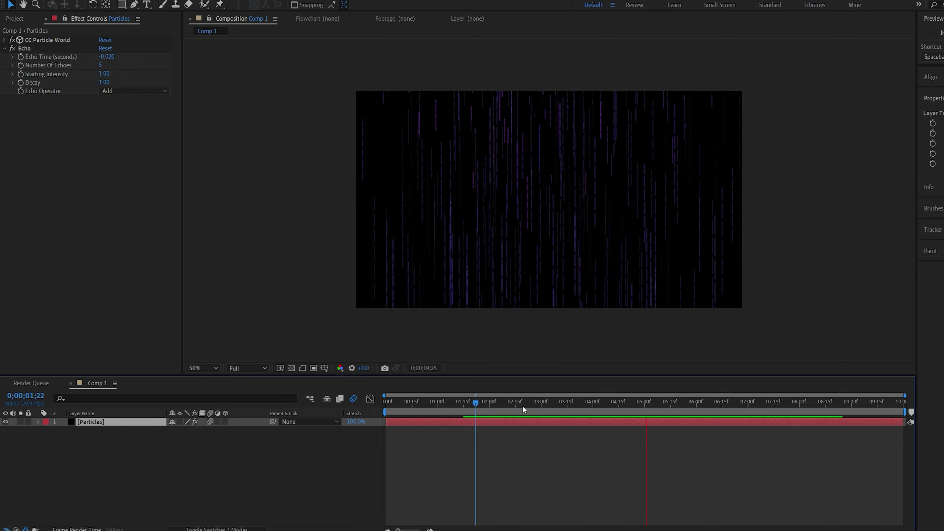
click(485, 401)
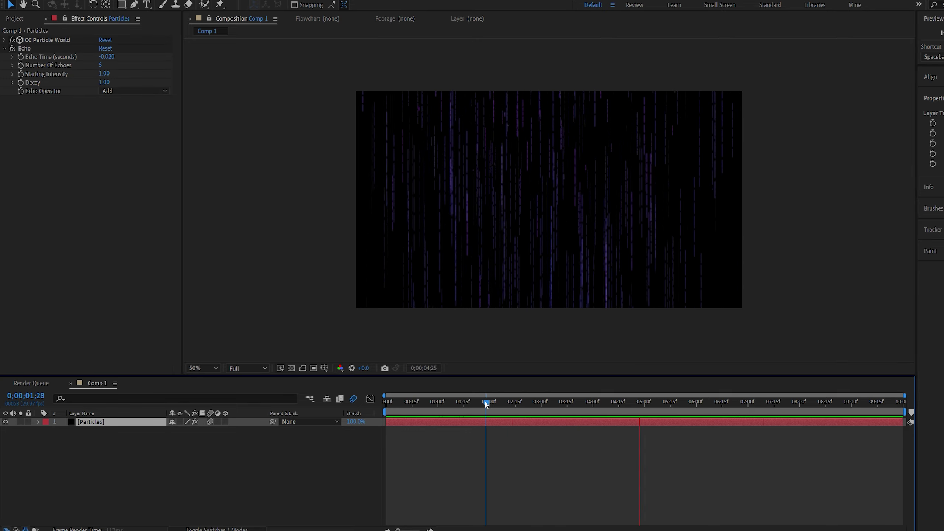
key(space)
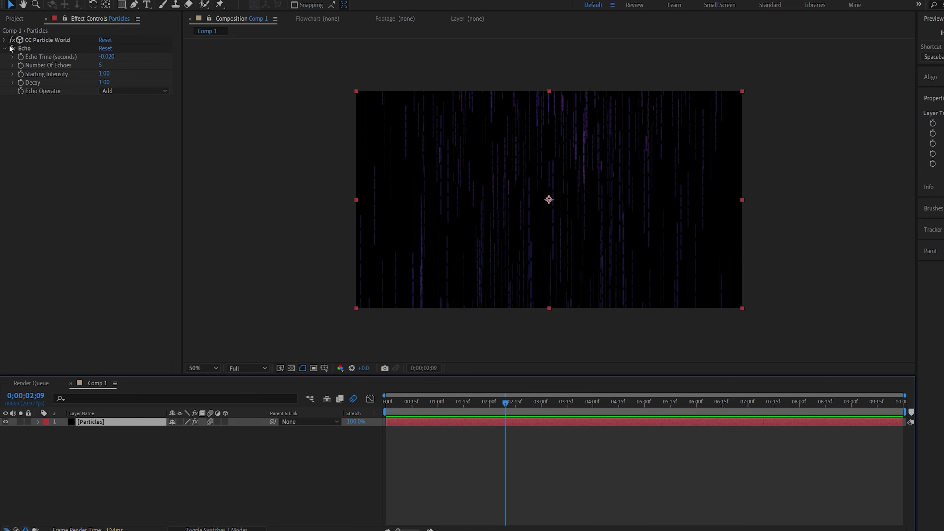
click(4, 40)
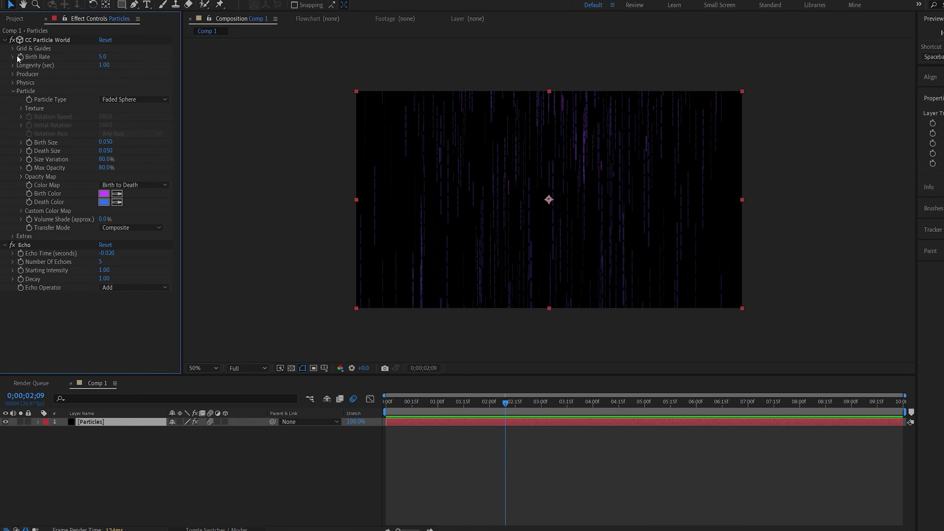
click(14, 74)
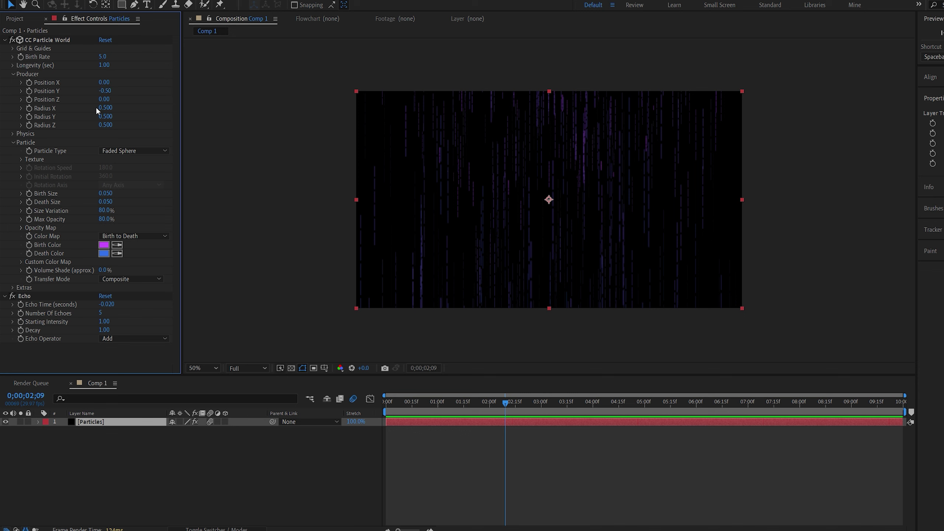
drag(98, 108, 87, 107)
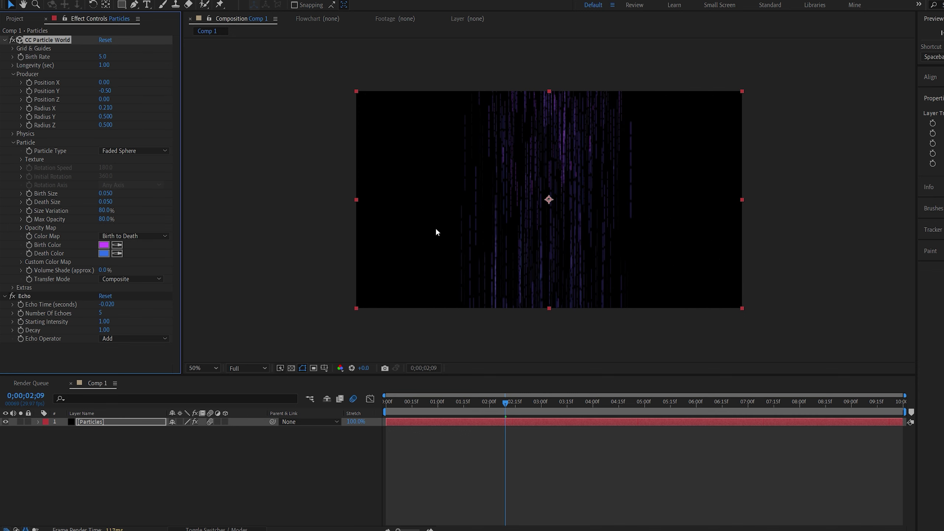
click(307, 463)
right_click(262, 444)
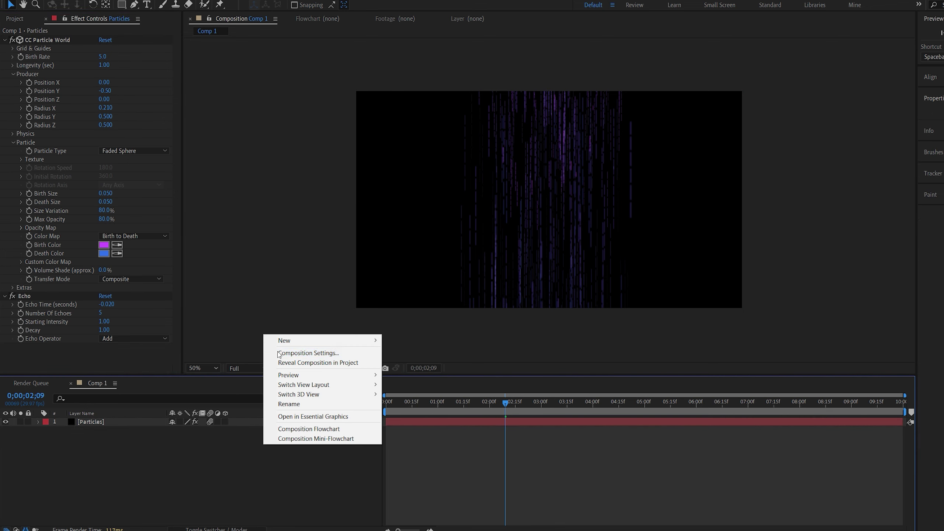
mouse_move(296, 341)
click(430, 382)
click(373, 341)
key(r)
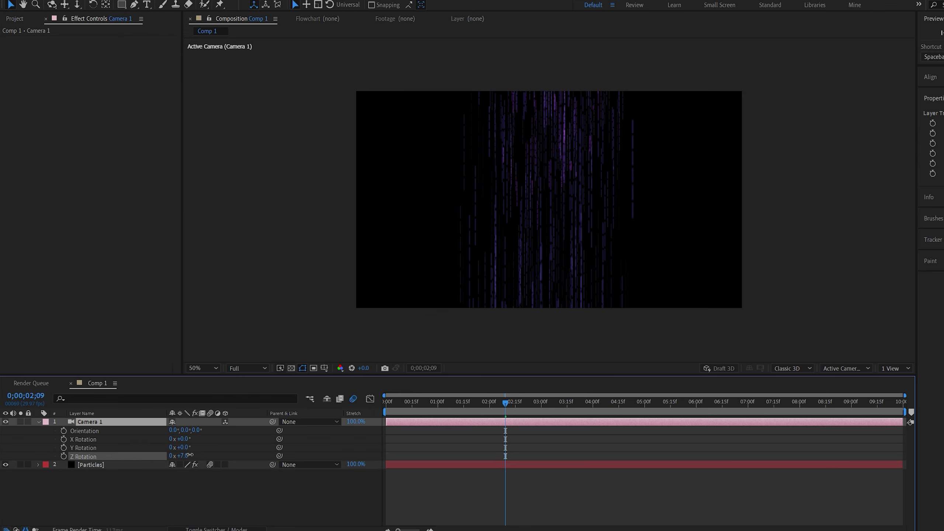
drag(182, 456, 227, 453)
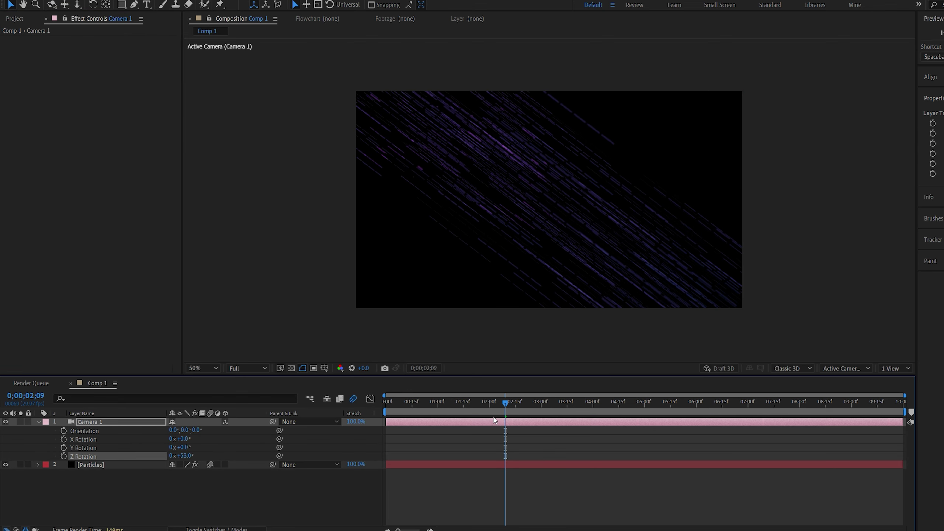
mouse_move(413, 403)
mouse_down()
mouse_move(386, 402)
mouse_move(499, 407)
mouse_up()
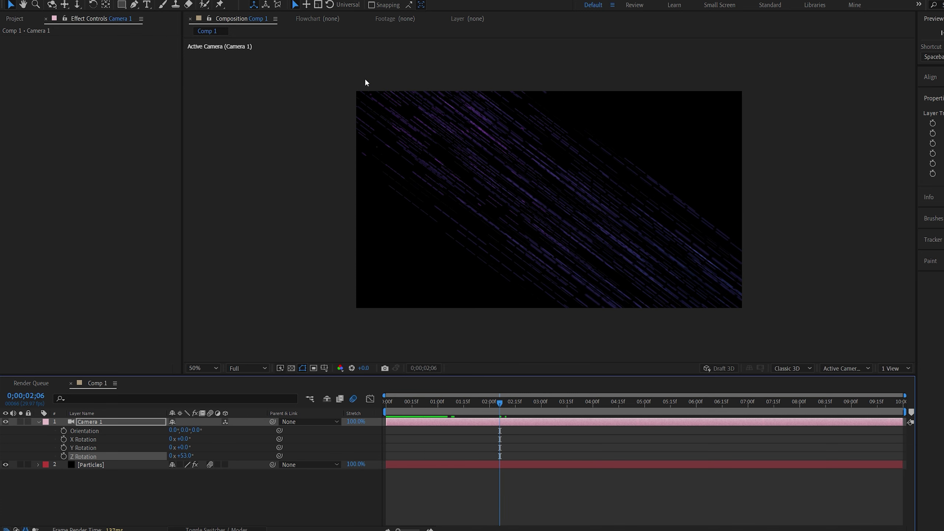
drag(470, 405, 440, 405)
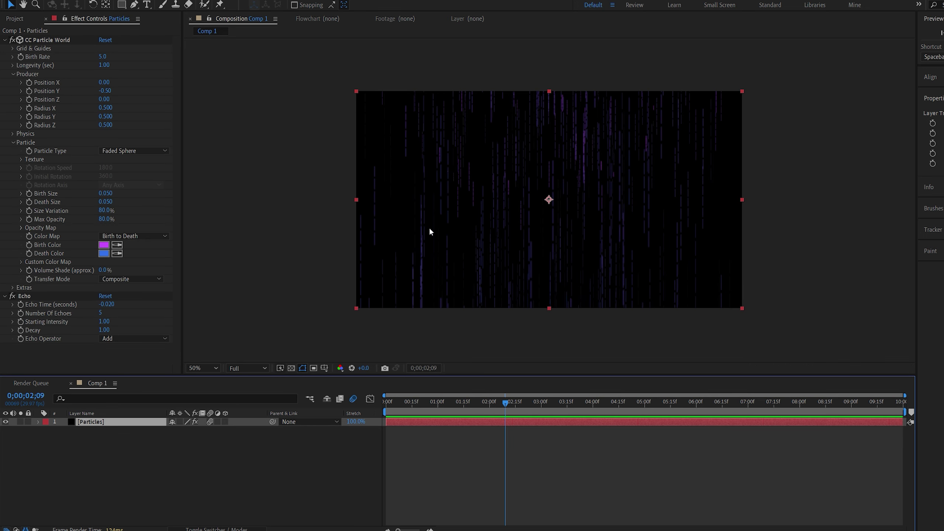
Step: Pre-compose the Particles layer into a Particles composition, moving all attributes
click(5, 40)
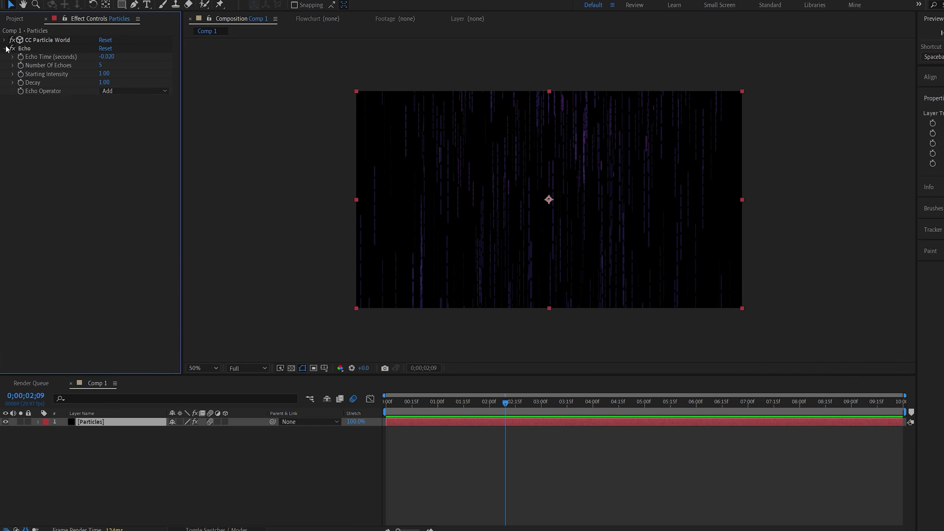
click(102, 424)
key(ctrl+shift+c)
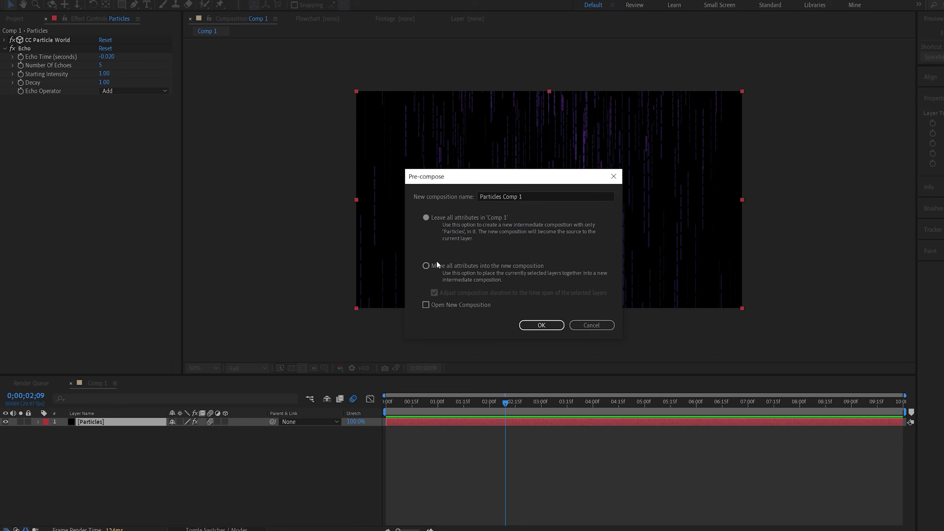
click(426, 266)
drag(522, 196, 501, 196)
key(BackSpace)
key(Return)
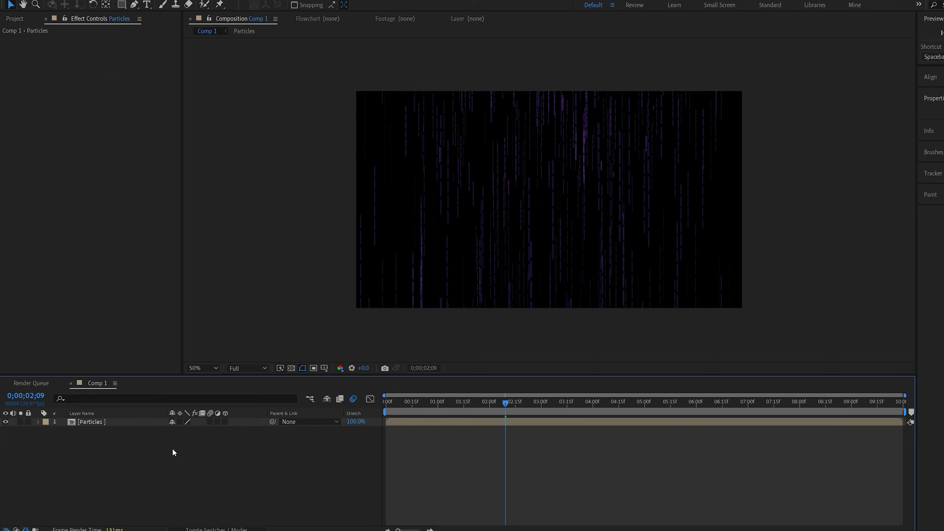
Step: Create a new black solid layer named BG
right_click(171, 447)
mouse_move(208, 344)
click(336, 374)
text(BG)
key(Return)
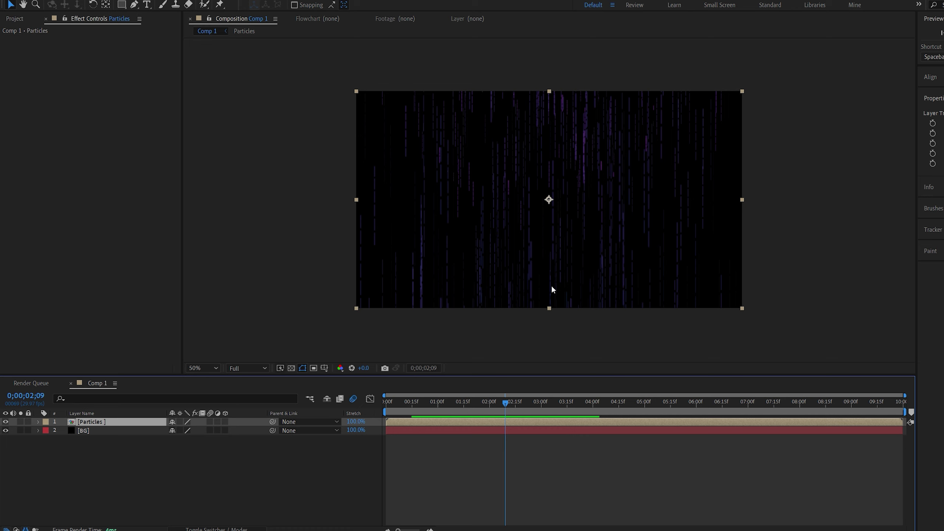
Step: Apply Bezier Warp to the Particles layer and show a proportional grid
key(ctrl+space)
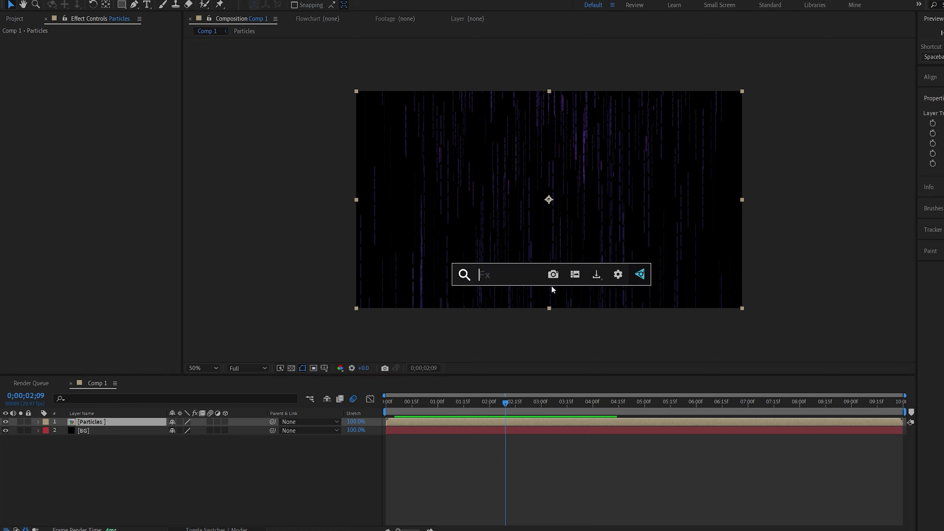
text(bez)
click(499, 308)
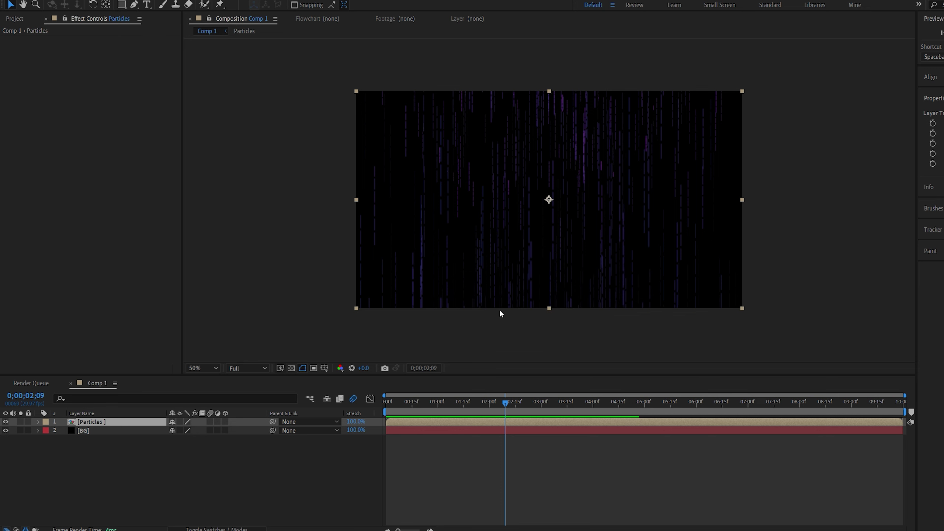
click(325, 368)
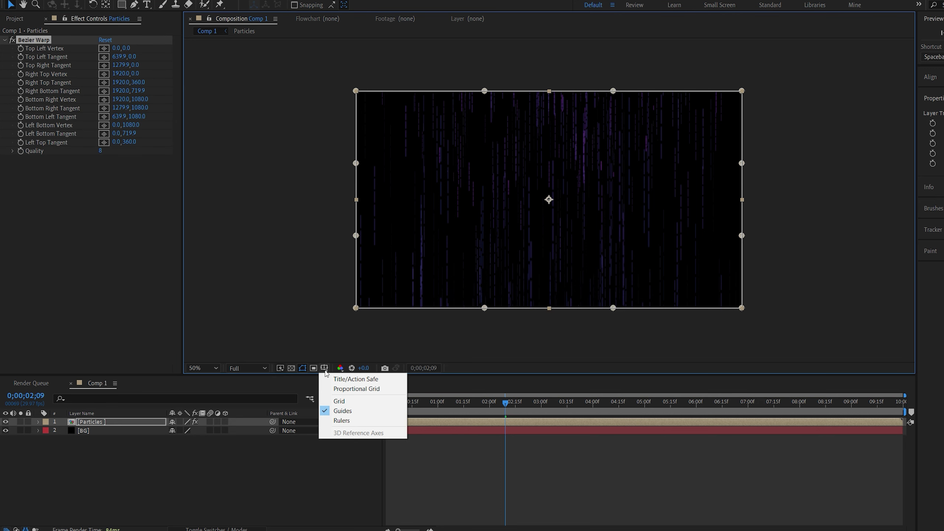
click(348, 389)
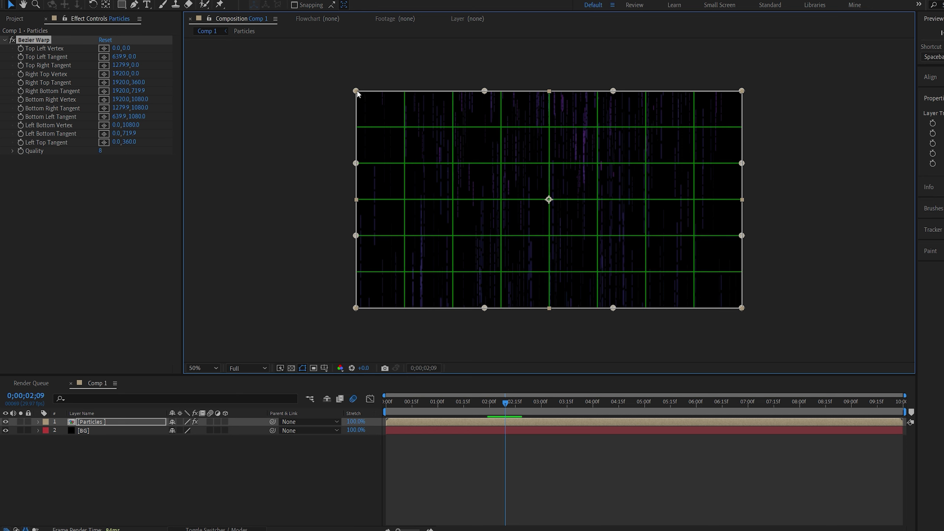
Step: Pull both top corners inward and drag the side tangents to flare the bottom outward
drag(356, 91, 453, 94)
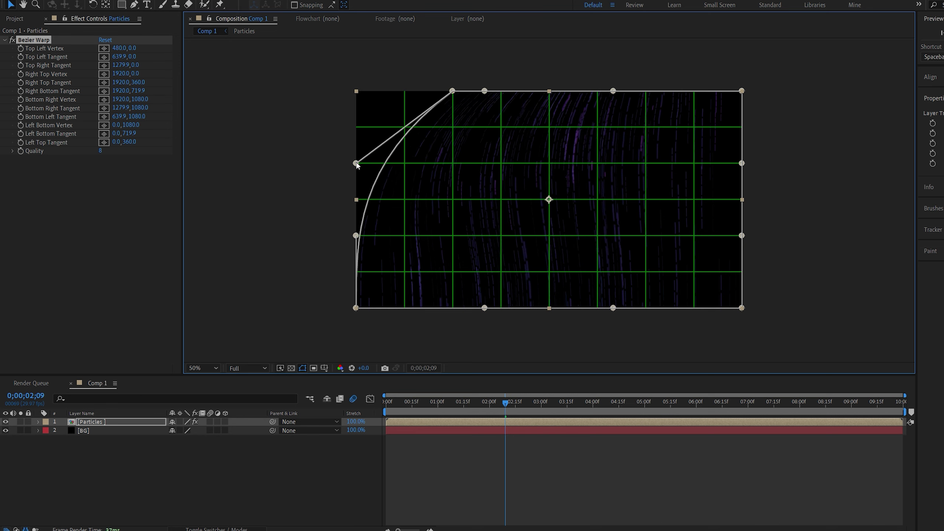
drag(356, 163, 453, 235)
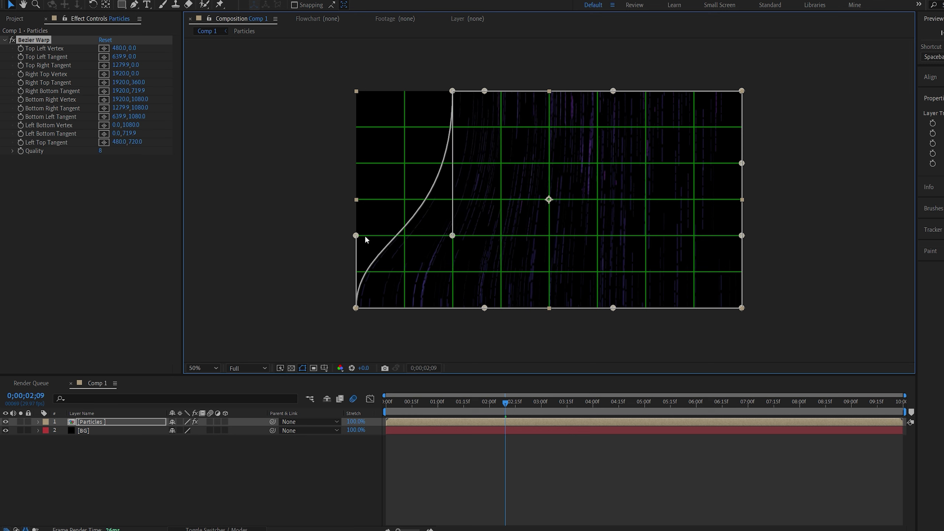
drag(356, 236, 452, 272)
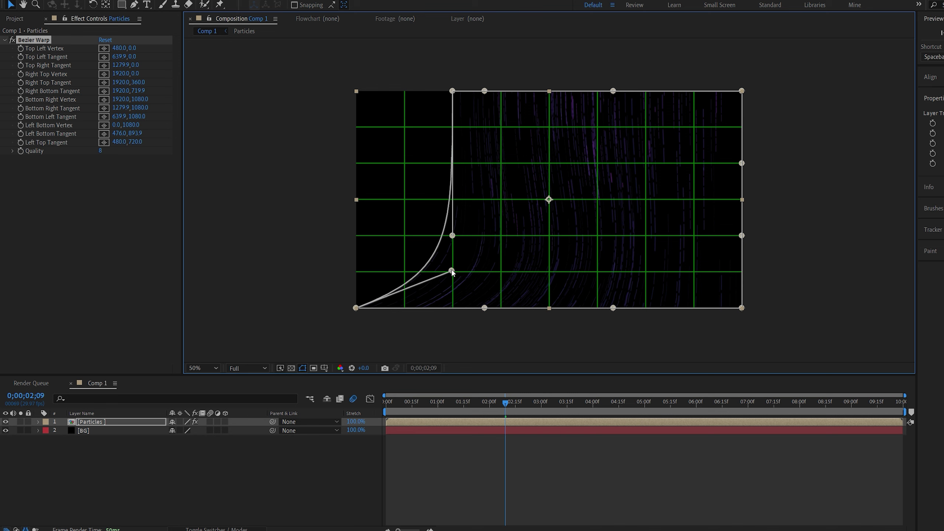
drag(745, 92, 648, 99)
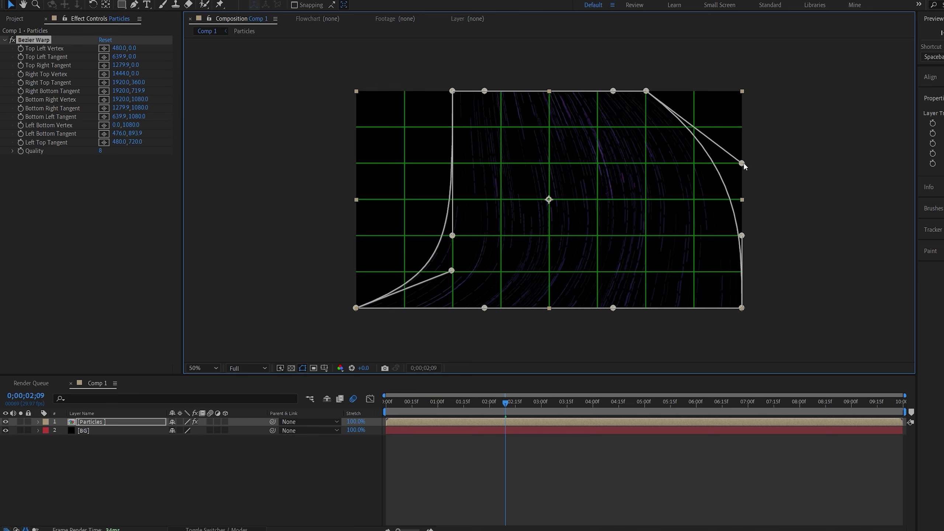
drag(742, 163, 653, 234)
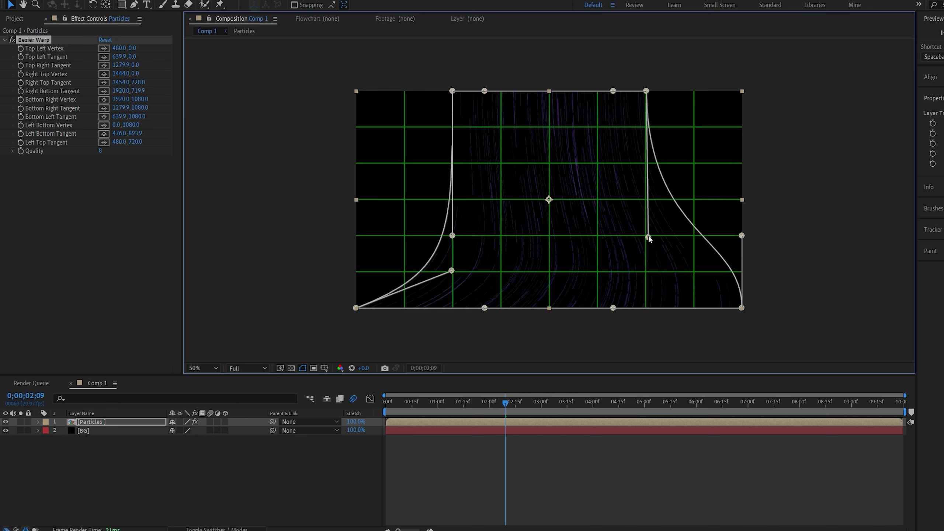
drag(649, 238, 648, 238)
drag(742, 235, 647, 271)
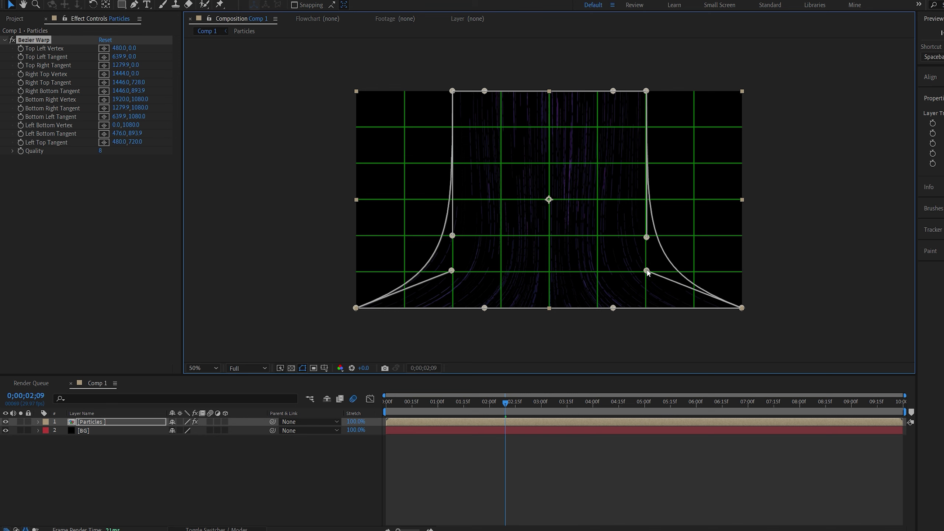
Step: Deselect the layer and turn off the proportional grid
click(262, 478)
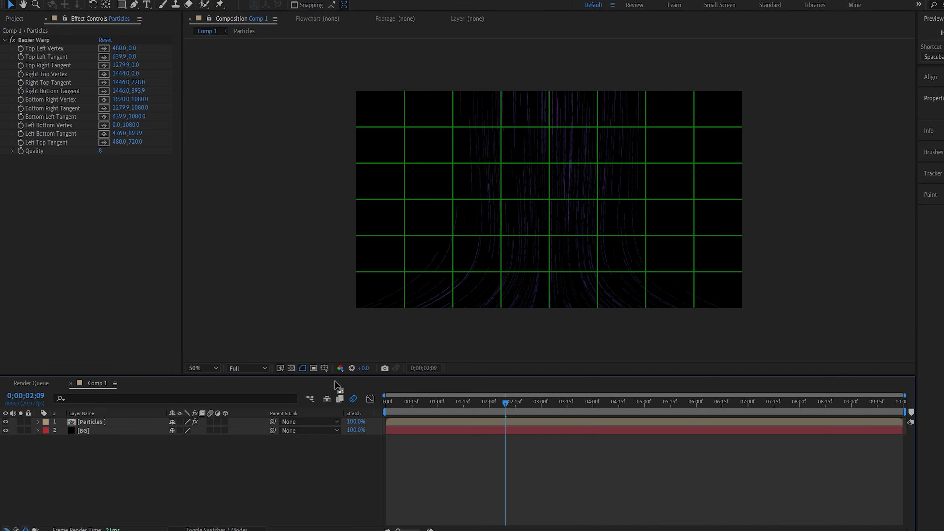
click(323, 368)
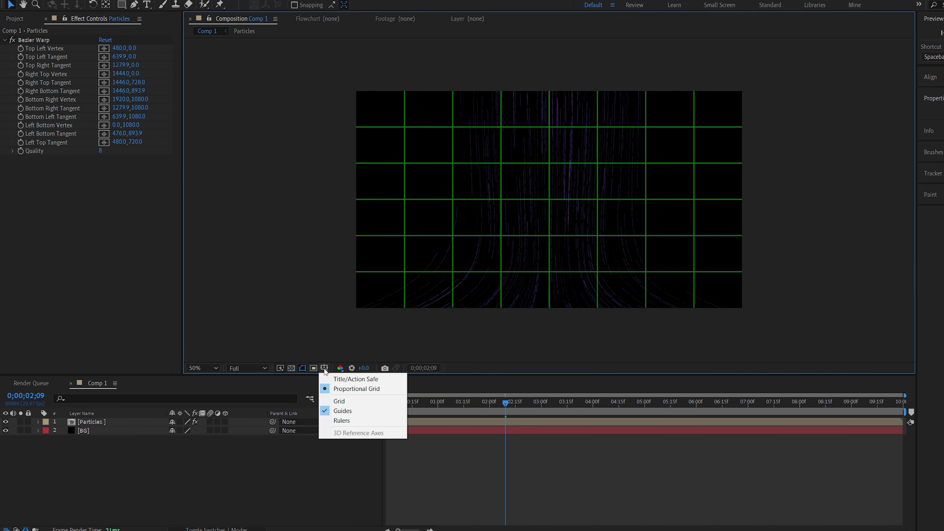
click(361, 389)
Step: Add a new adjustment layer with the playhead at 0;00;02;25
click(534, 412)
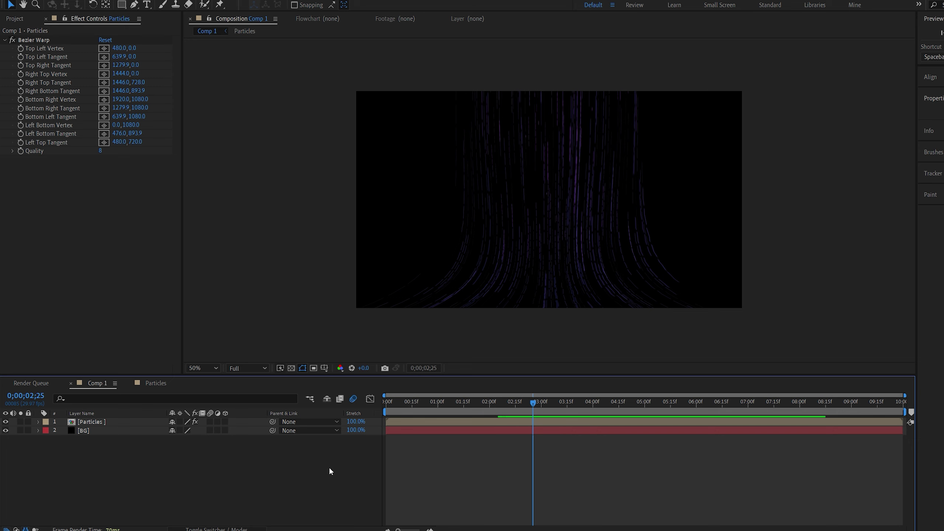
right_click(332, 453)
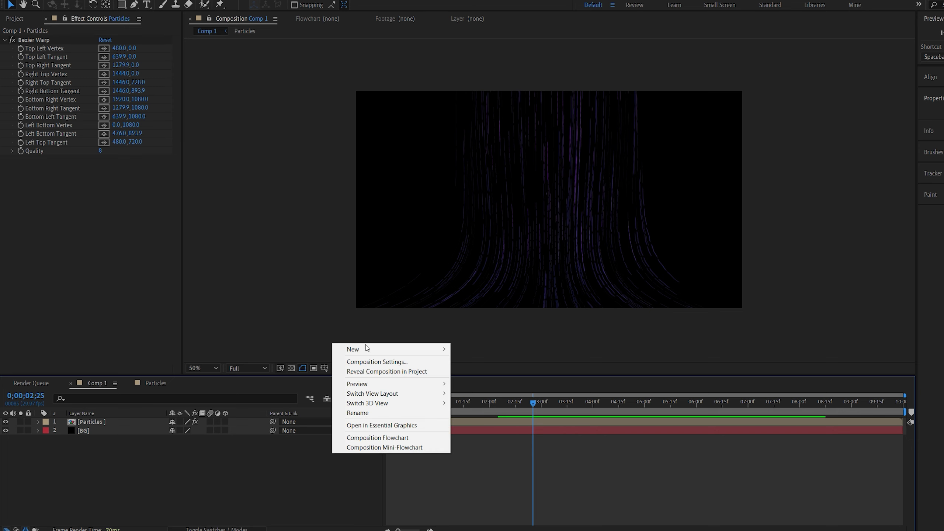
mouse_move(367, 349)
click(486, 419)
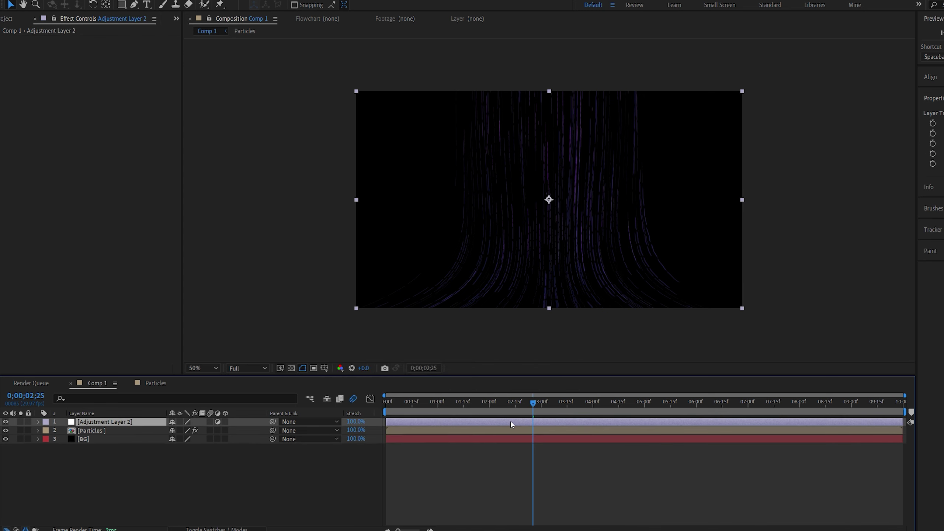
Step: Apply Deep Glow with Radius 505 in Add blend mode, then preview the animation
key(ctrl+space)
text(deep)
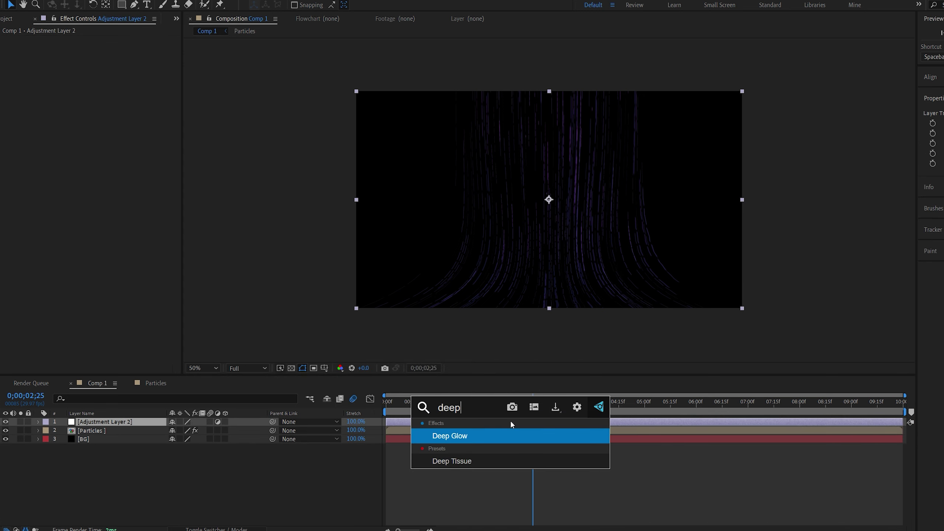
key(Return)
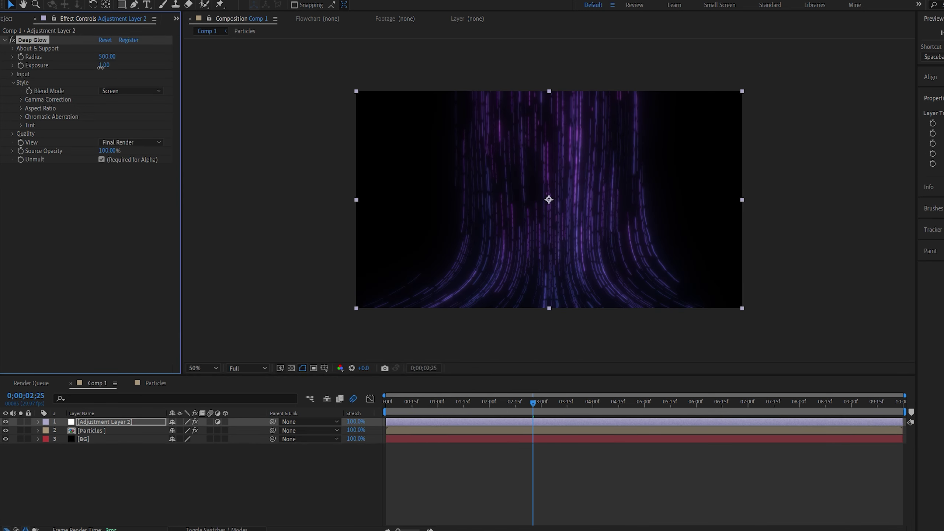
drag(110, 64, 80, 62)
click(111, 91)
click(123, 113)
key(space)
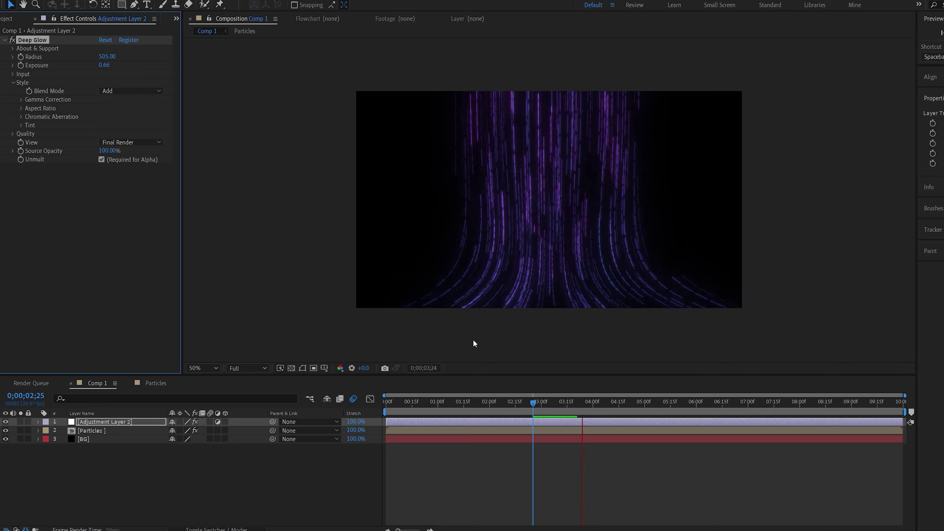